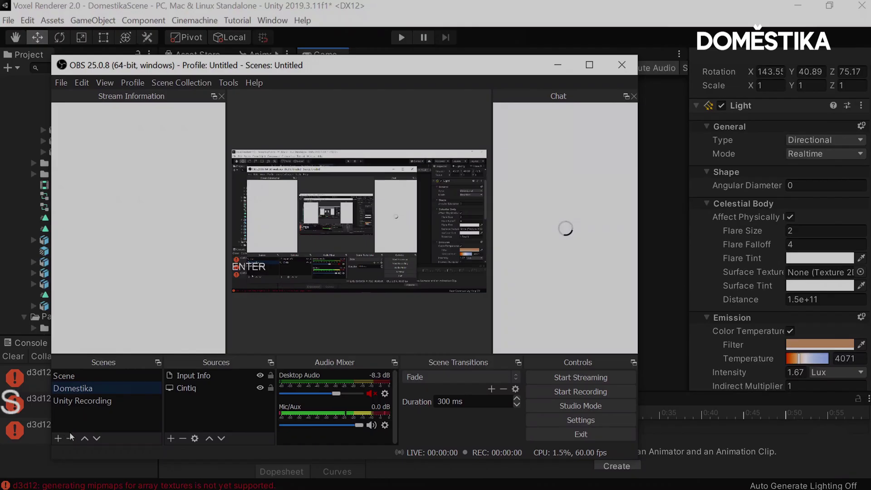
Create a scene named Scene 2 and add the existing Cintiq display capture as its source.
left_click(58, 438)
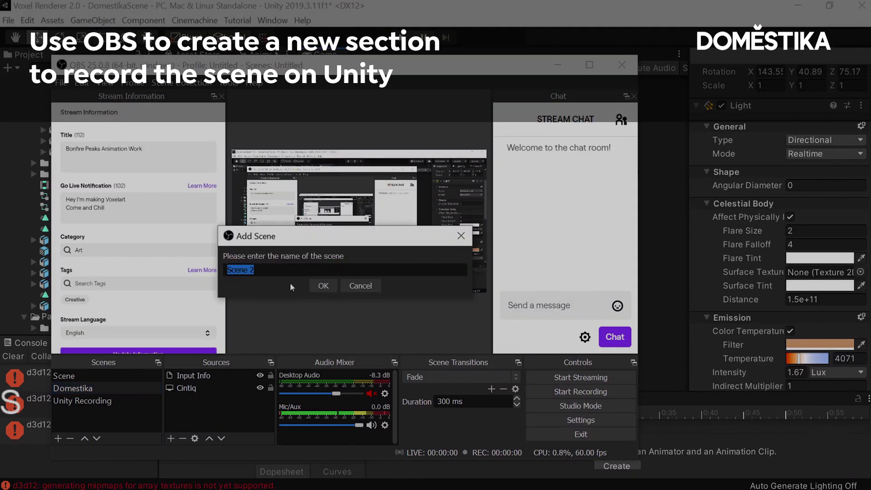
left_click(322, 286)
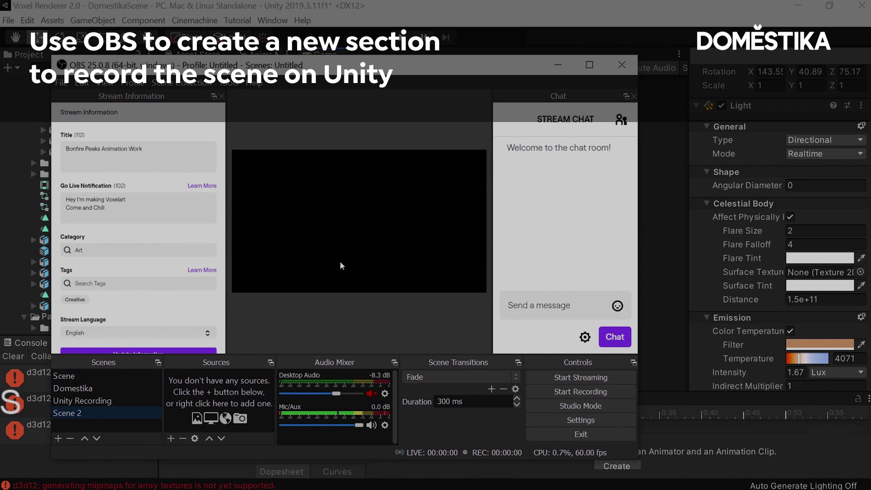
left_click(170, 439)
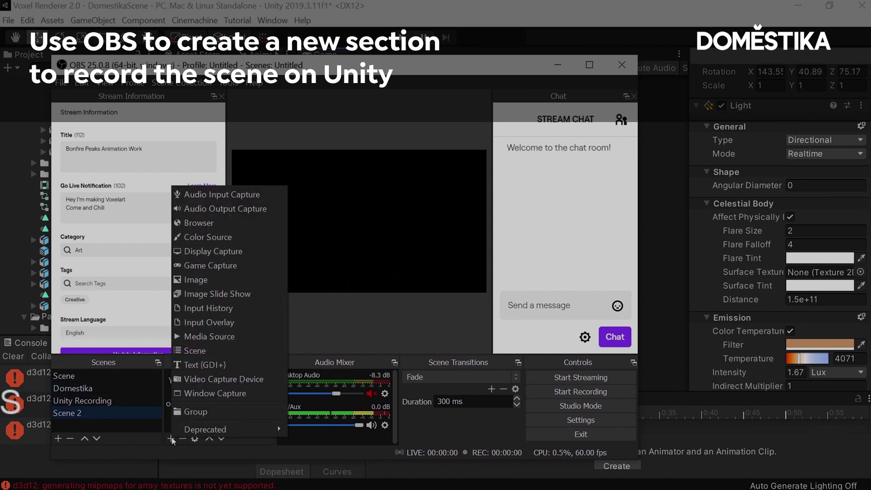
left_click(211, 251)
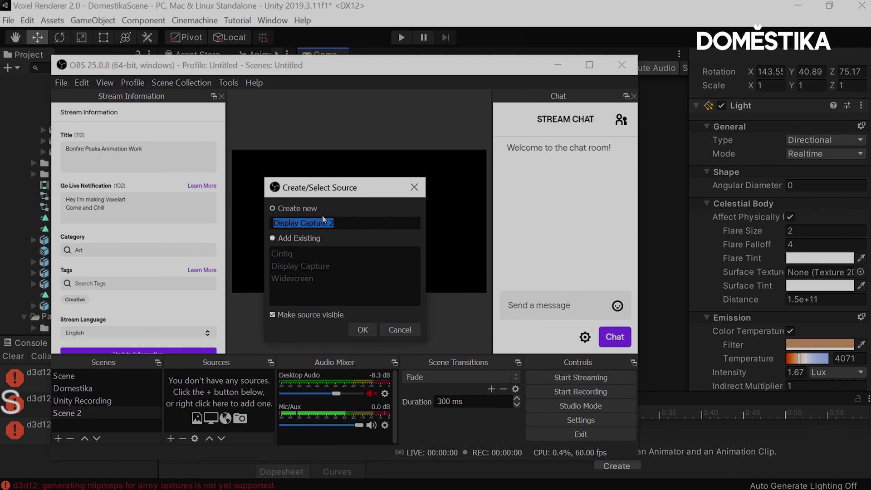
left_click(272, 238)
left_click(364, 329)
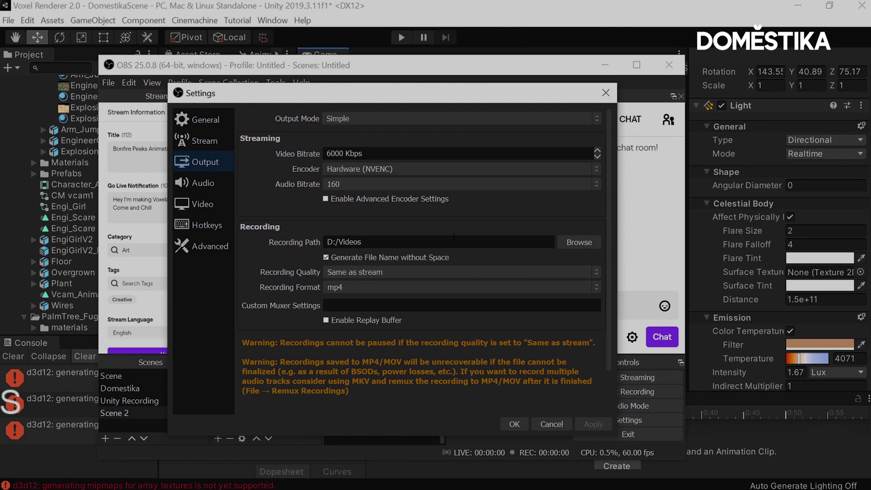
Review the video settings for canvas and output resolution, downscale filter and frame rate, and accept them.
left_click(203, 204)
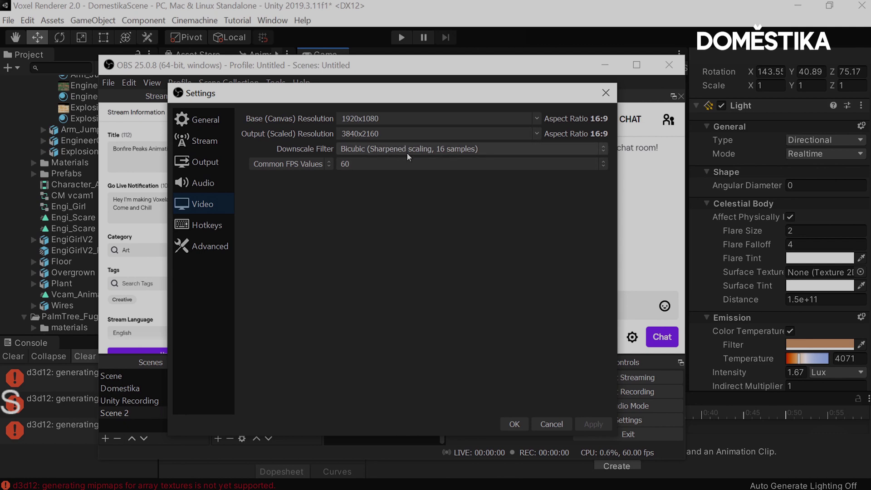
left_click(489, 150)
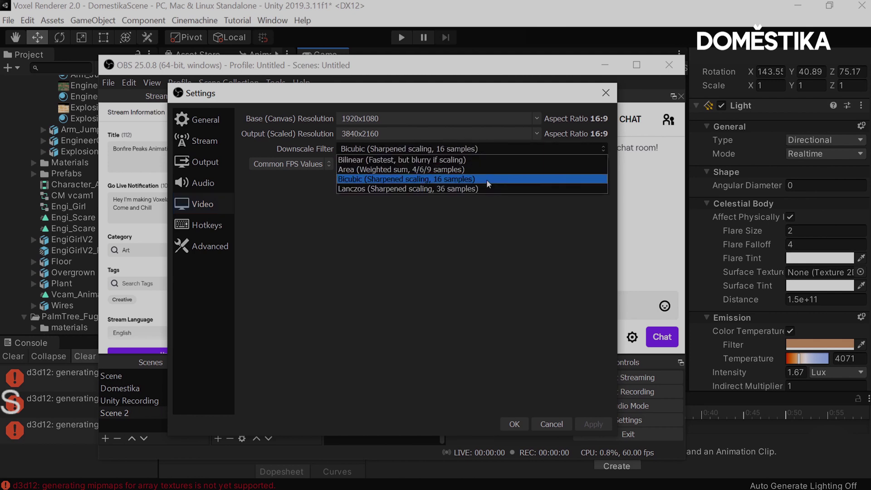
left_click(442, 213)
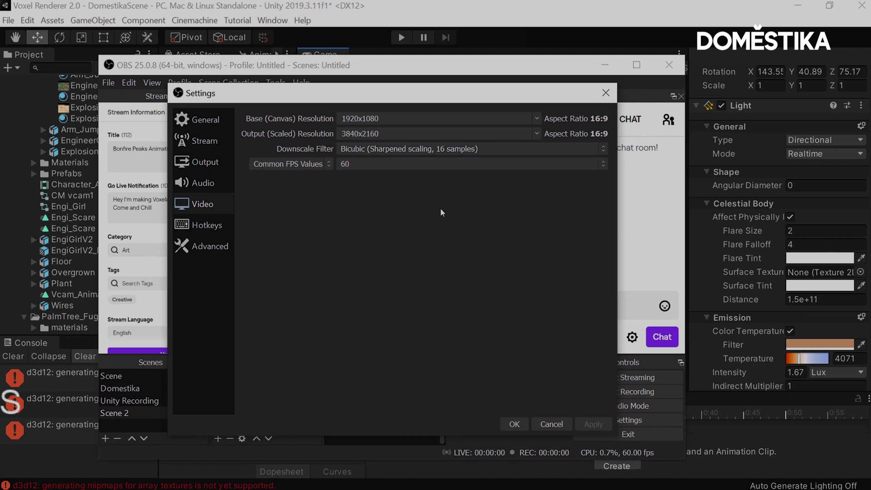
left_click(521, 420)
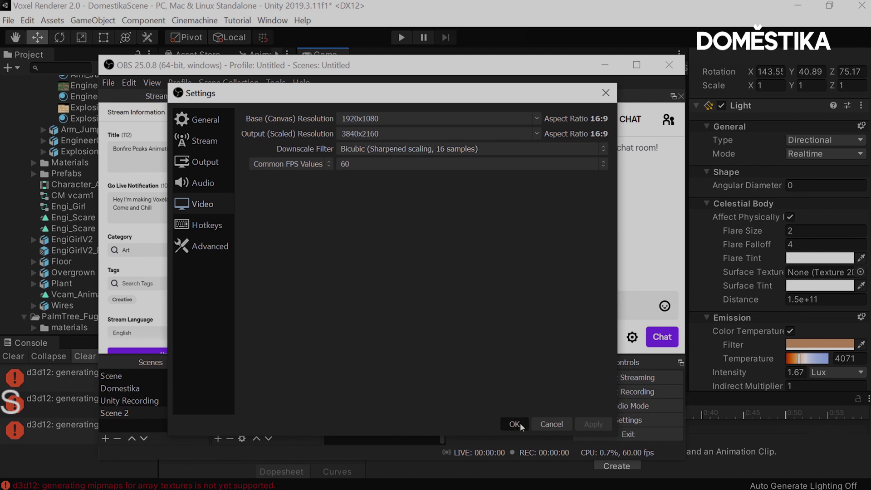
Move the OBS window off the Unity display so the Game view is unobstructed.
left_click_drag(382, 68, 0, 67)
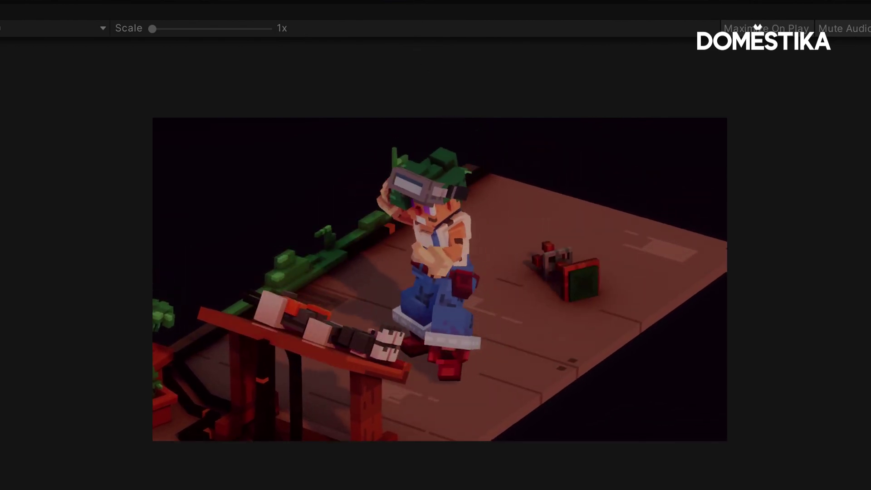
left_click_drag(1, 123, 596, 13)
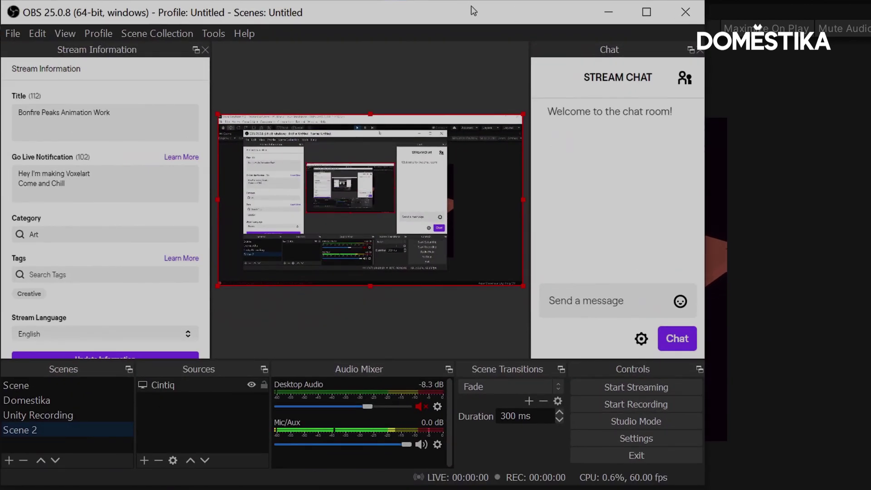
left_click_drag(474, 11, 375, 12)
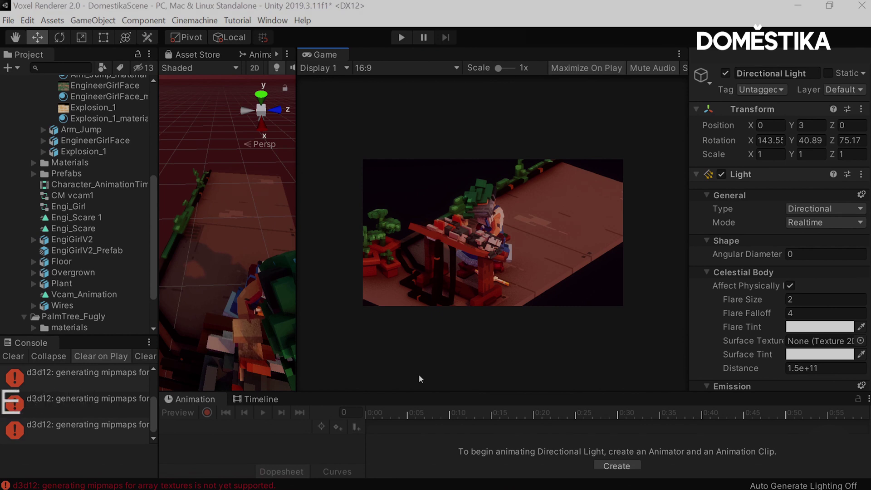
Switch to After Effects and create a composition from the recording 2020-07-26_21-09-18.mp4, with the playhead at the start.
key("Return")
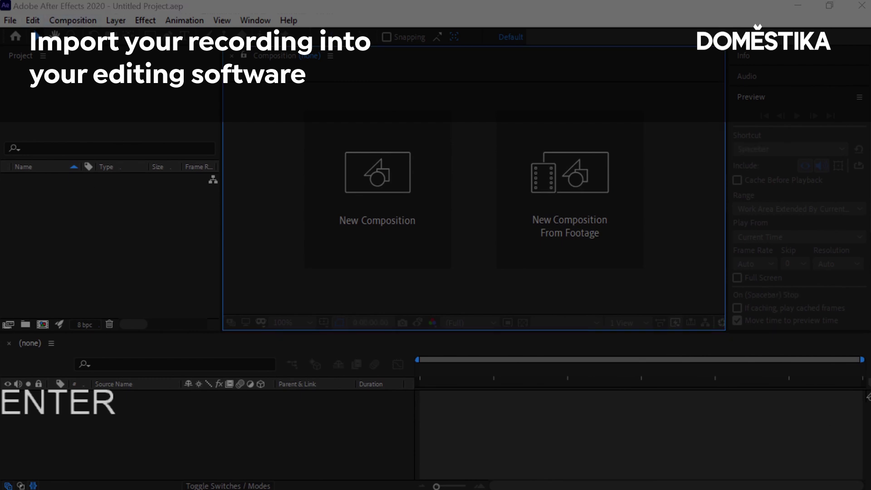
left_click(178, 166)
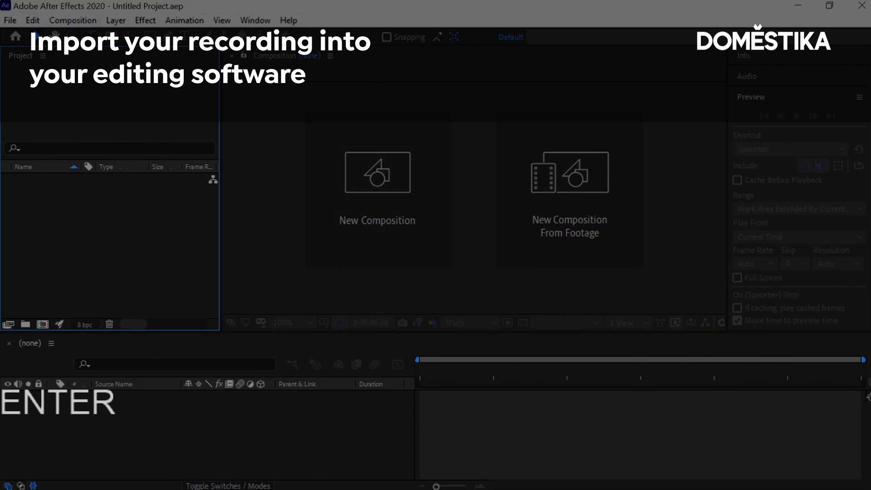
left_click_drag(186, 343, 462, 434)
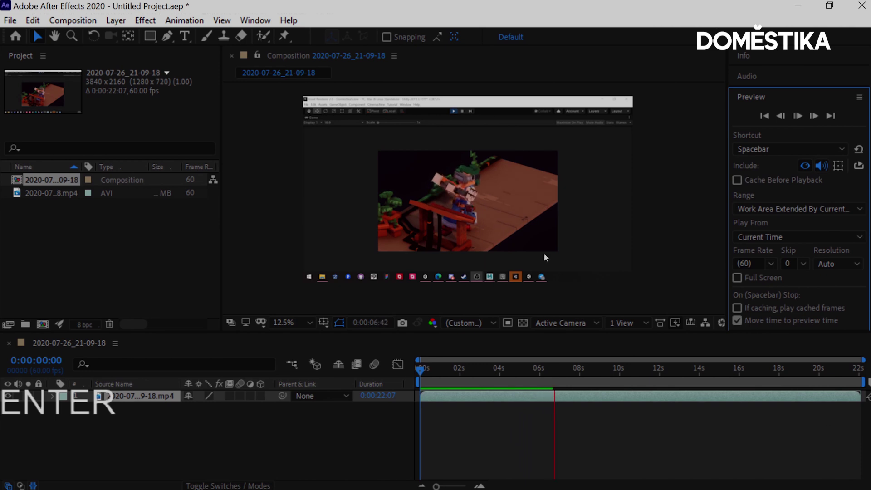
left_click(439, 246)
left_click_drag(563, 370, 417, 370)
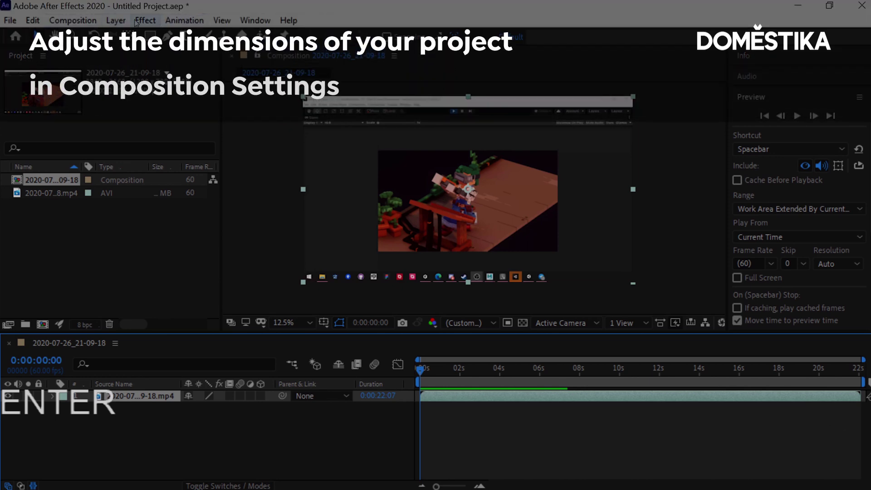
Set the composition size to 2073 px wide and 1175 px high in the composition settings.
left_click(92, 23)
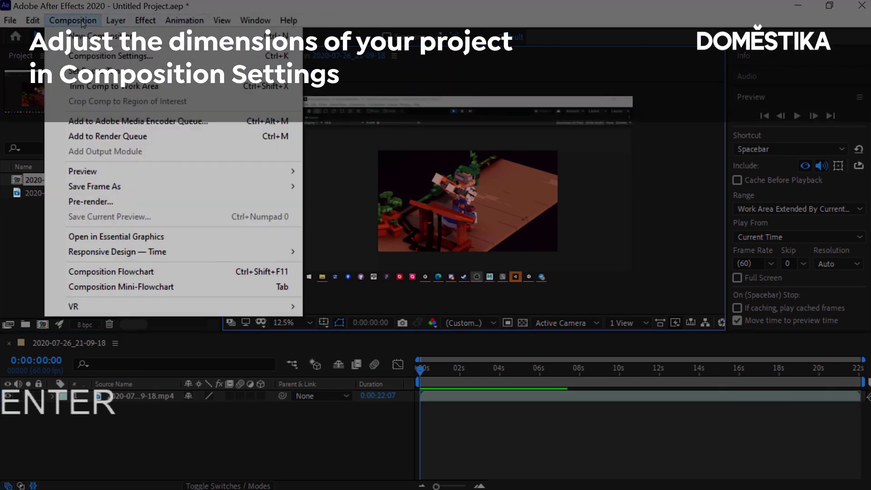
left_click(128, 58)
left_click_drag(491, 130, 233, 78)
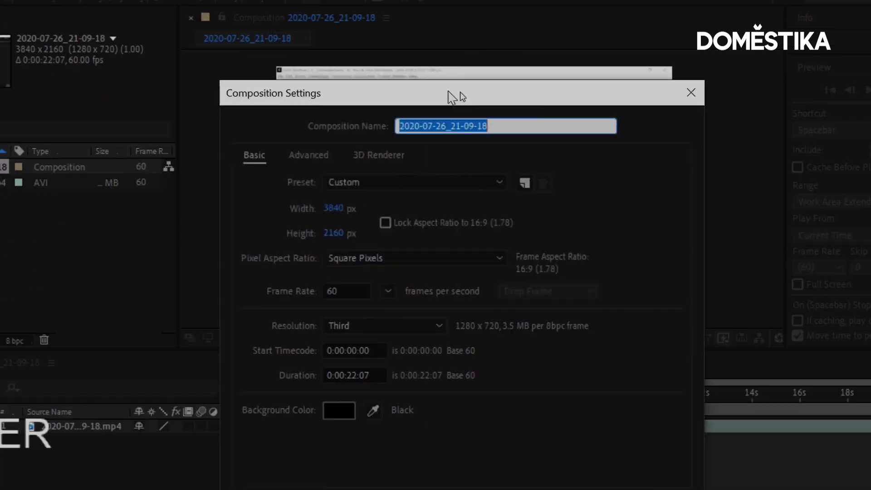
left_click_drag(460, 92, 862, 91)
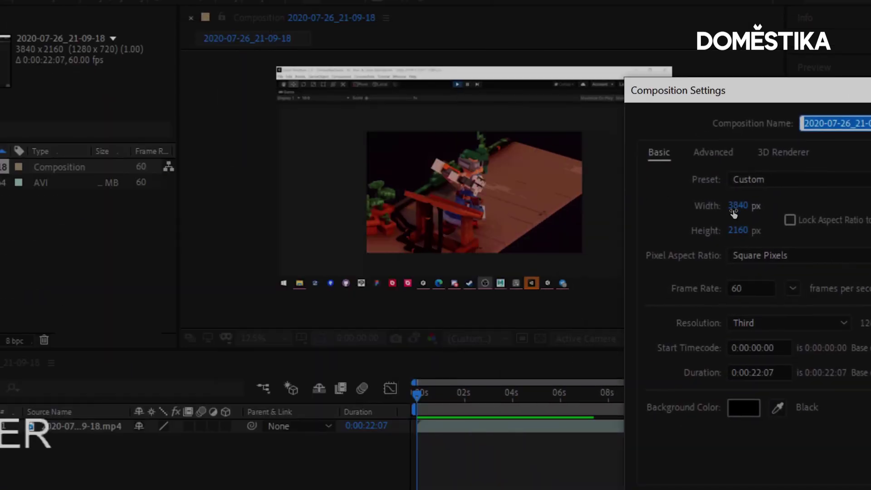
left_click_drag(738, 206, 310, 227)
left_click_drag(735, 101, 776, 99)
left_click_drag(779, 210, 0, 219)
left_click_drag(752, 219, 729, 202)
left_click_drag(778, 228, 548, 244)
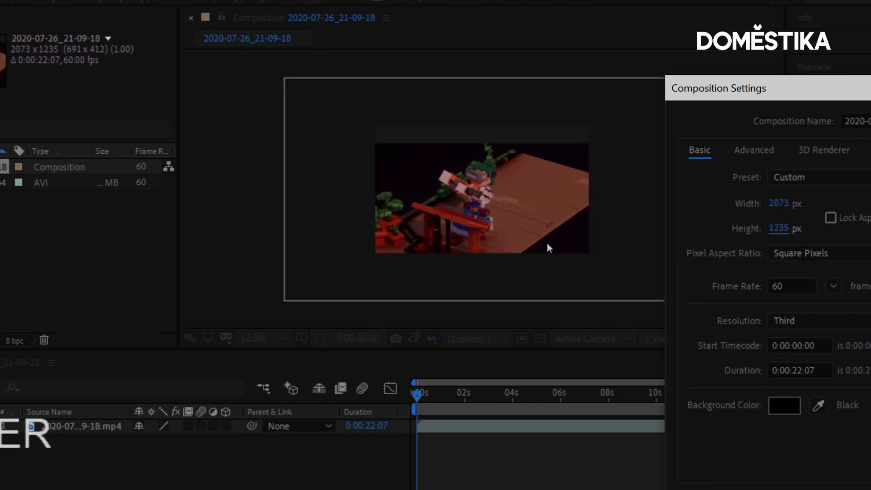
left_click_drag(761, 230, 736, 229)
key("Return")
Shift the recording layer upward in the frame to crop out the strip above the game image.
left_click_drag(541, 213, 546, 203)
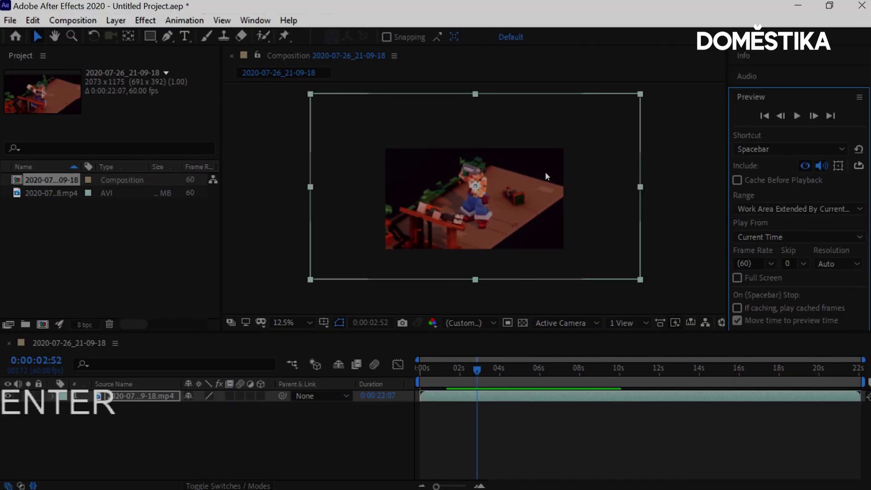
scroll(498, 193, "up", 6)
scroll(499, 193, "down", 5)
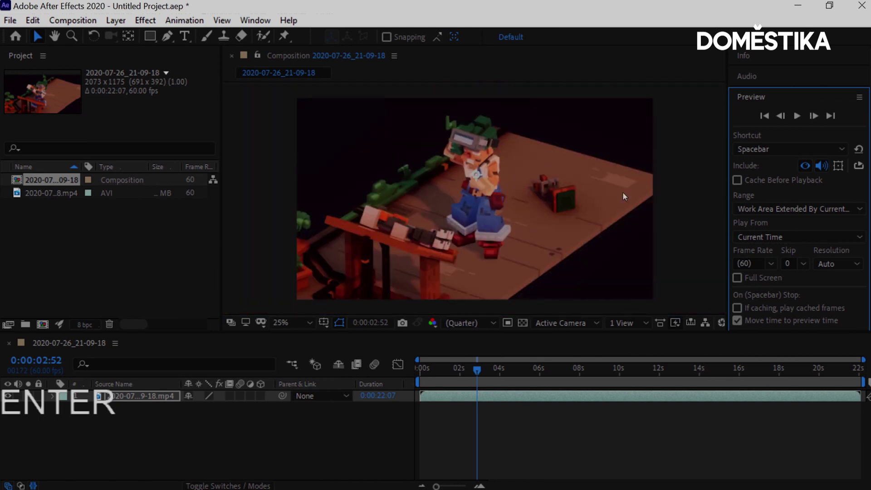
Preview the recording and scrub back toward its beginning to look for matching frames for a seamless loop.
left_click(671, 200)
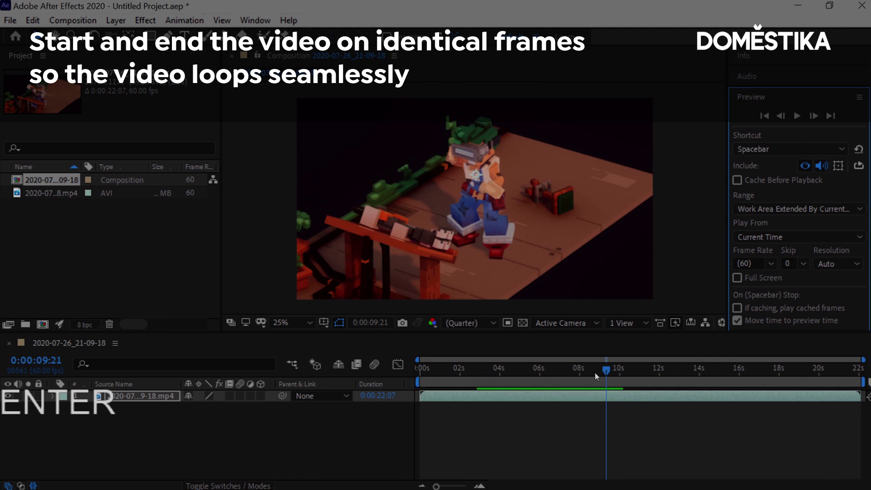
left_click(562, 372)
left_click_drag(560, 375, 429, 393)
key("Home")
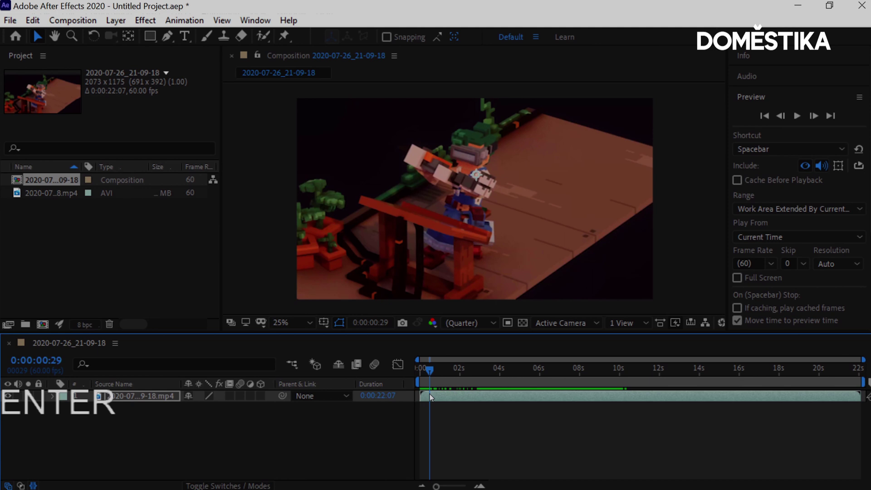
Reduce the composition width to 1882 px in the composition settings.
key("ctrl+k")
left_click_drag(548, 123, 739, 125)
left_click_drag(696, 215, 672, 213)
left_click_drag(804, 99, 841, 121)
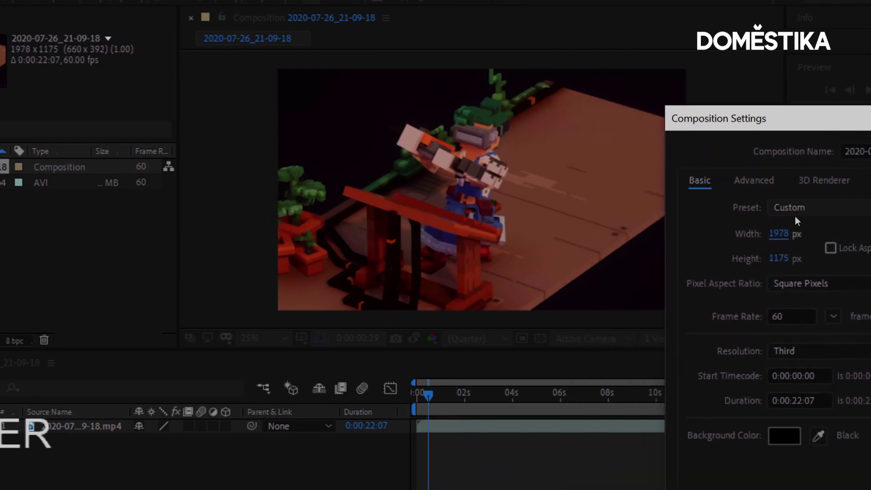
left_click_drag(733, 240, 761, 233)
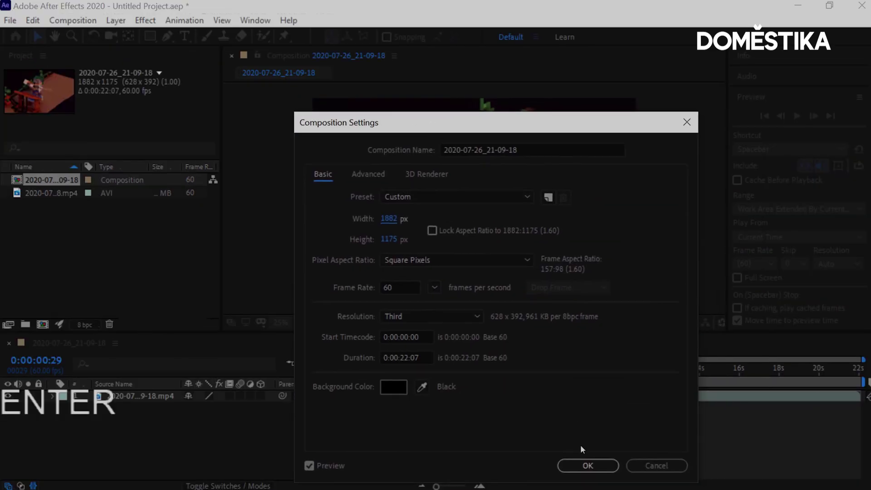
left_click(586, 469)
Cut away the recording before 0:00:01:04 and slide the remaining clip to the start of the timeline.
left_click_drag(417, 366, 498, 389)
left_click_drag(419, 384, 441, 385)
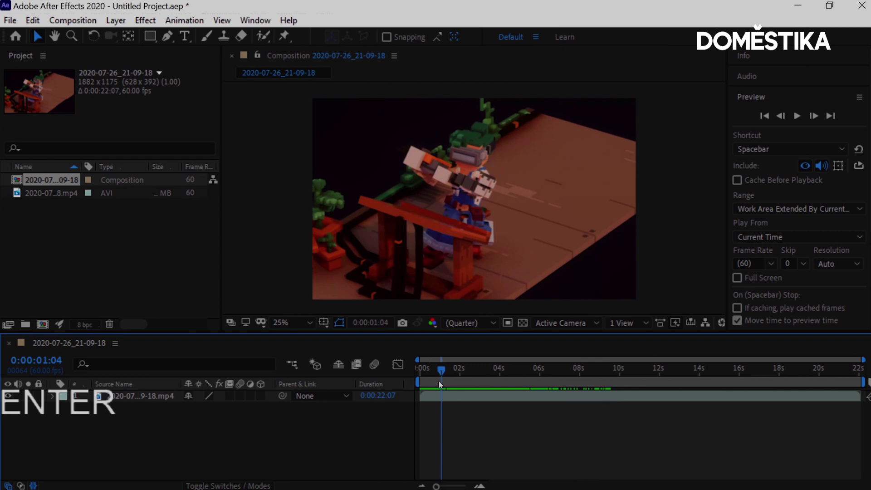
key("ctrl+shift+d")
left_click(430, 409)
key("Delete")
left_click_drag(508, 396, 486, 407)
Split the clip at 0:00:06:49 and delete the part after the cut.
left_click_drag(443, 372, 556, 375)
key("ctrl+shift+d")
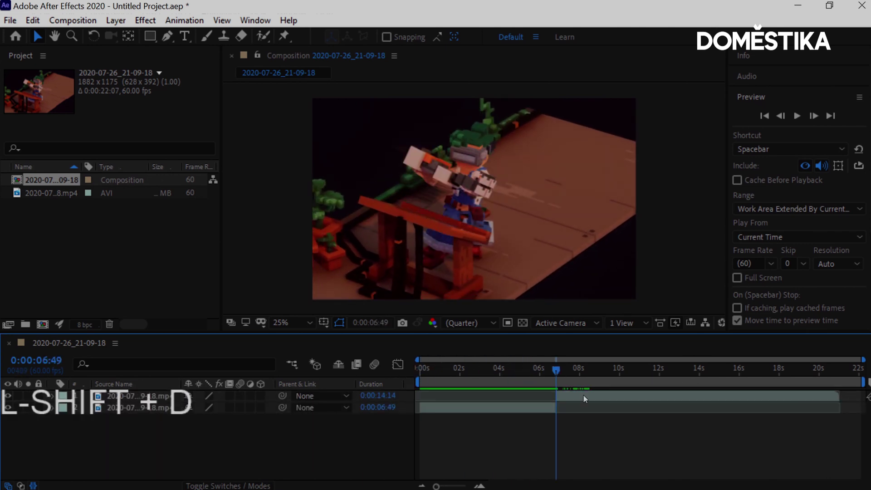
key("Delete")
Shorten the work area to the end of the trimmed clip, preview the loop and return the playhead to the start.
left_click_drag(863, 385, 544, 371)
left_click(797, 116)
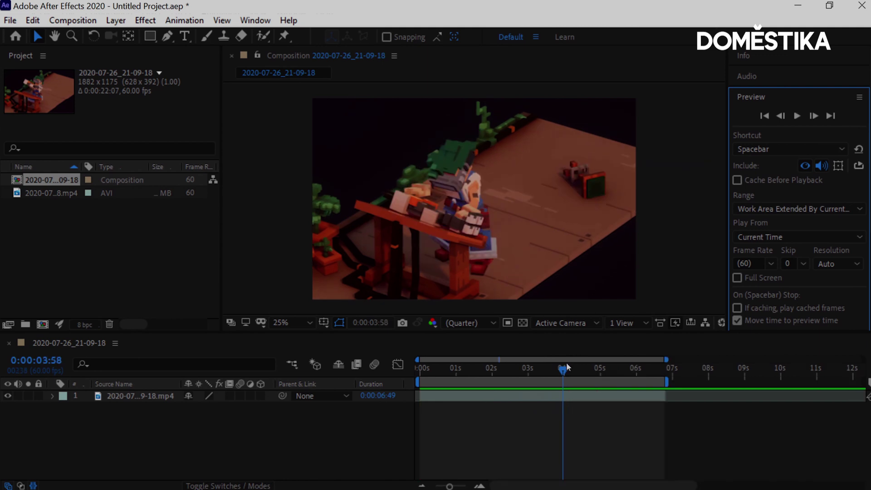
left_click_drag(566, 367, 436, 378)
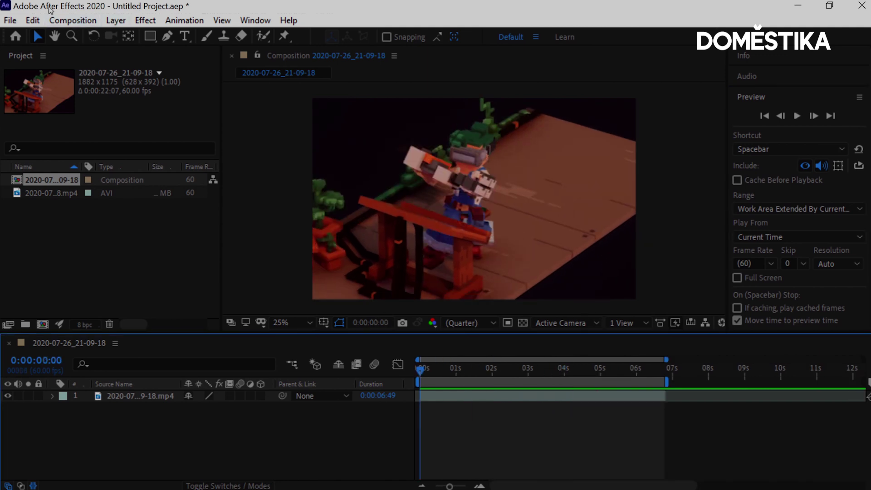
Send the composition to the Adobe Media Encoder queue and choose H.264 as its output format.
left_click(72, 20)
left_click(167, 121)
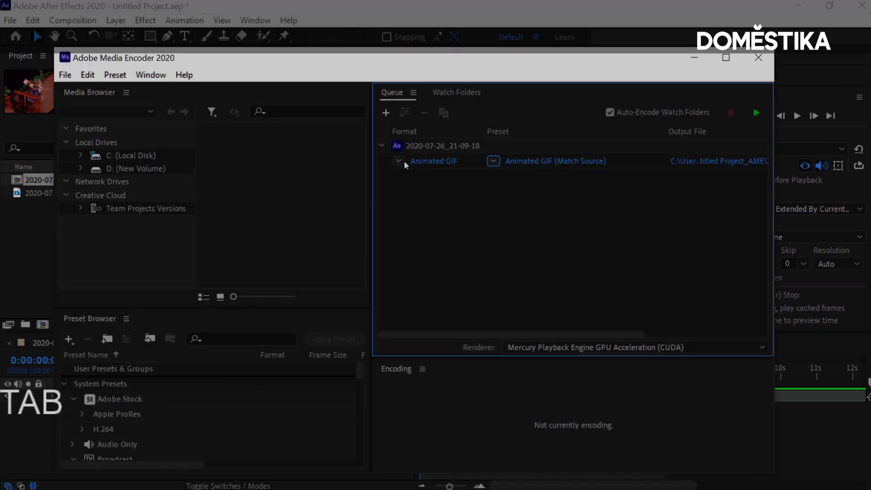
left_click(434, 161)
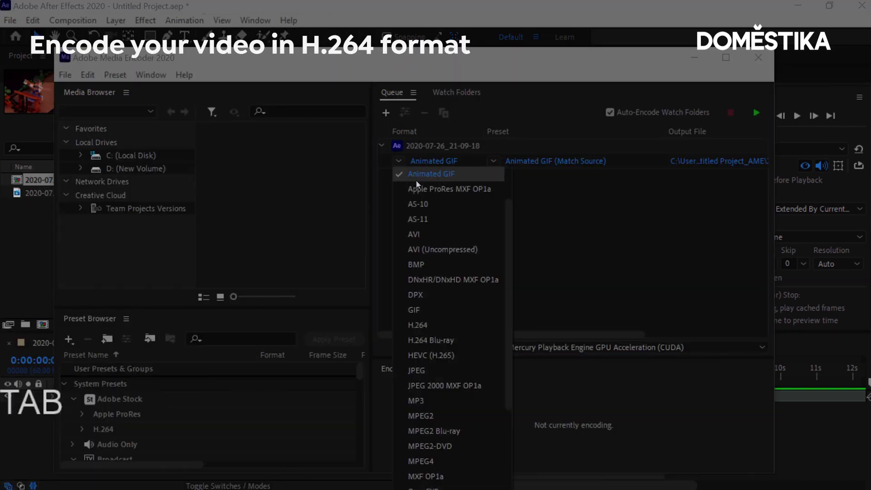
left_click(442, 328)
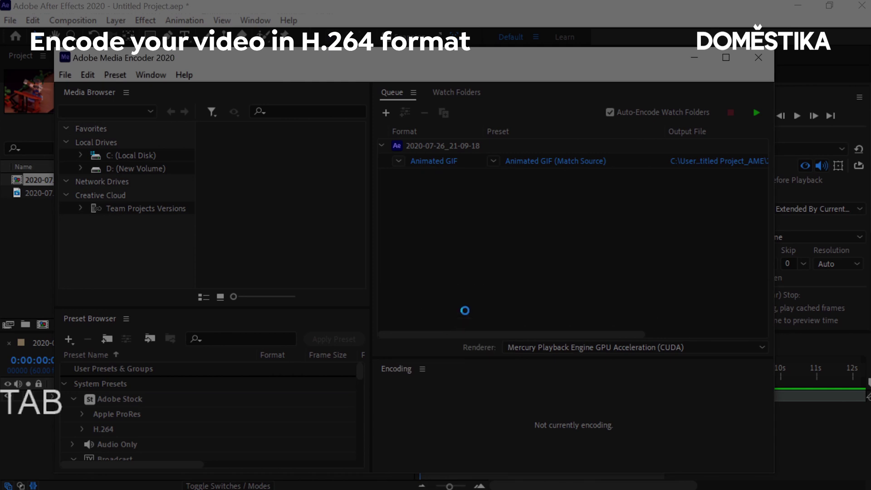